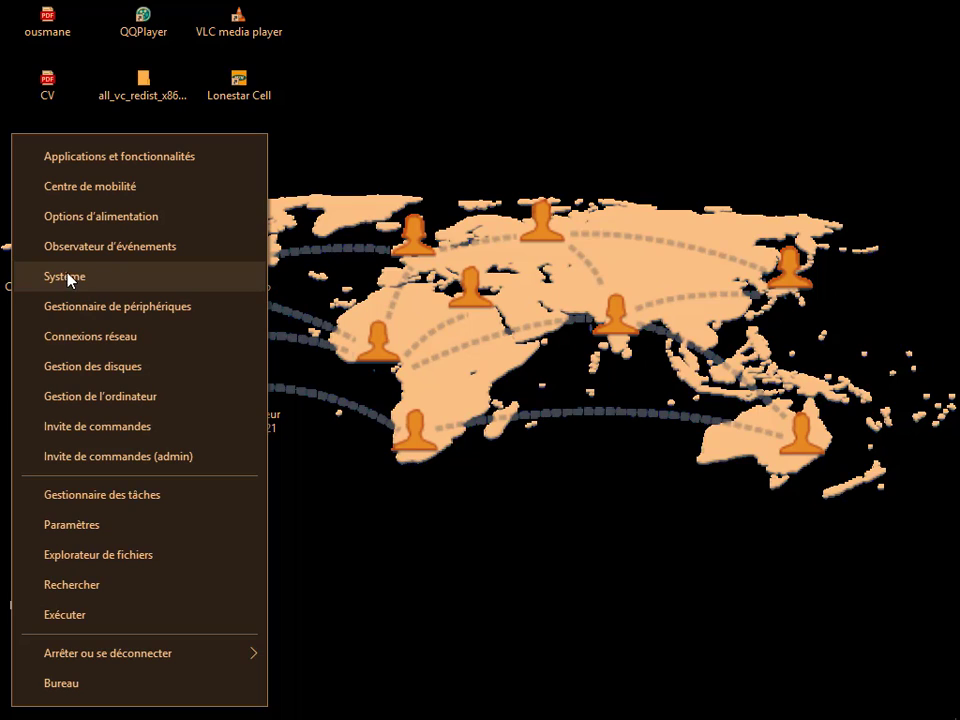
Open the Applications et fonctionnalités settings, review the installed apps, expand ActiveState Komodo Edit 12.0.0 to see its options, and close Settings
click(97, 160)
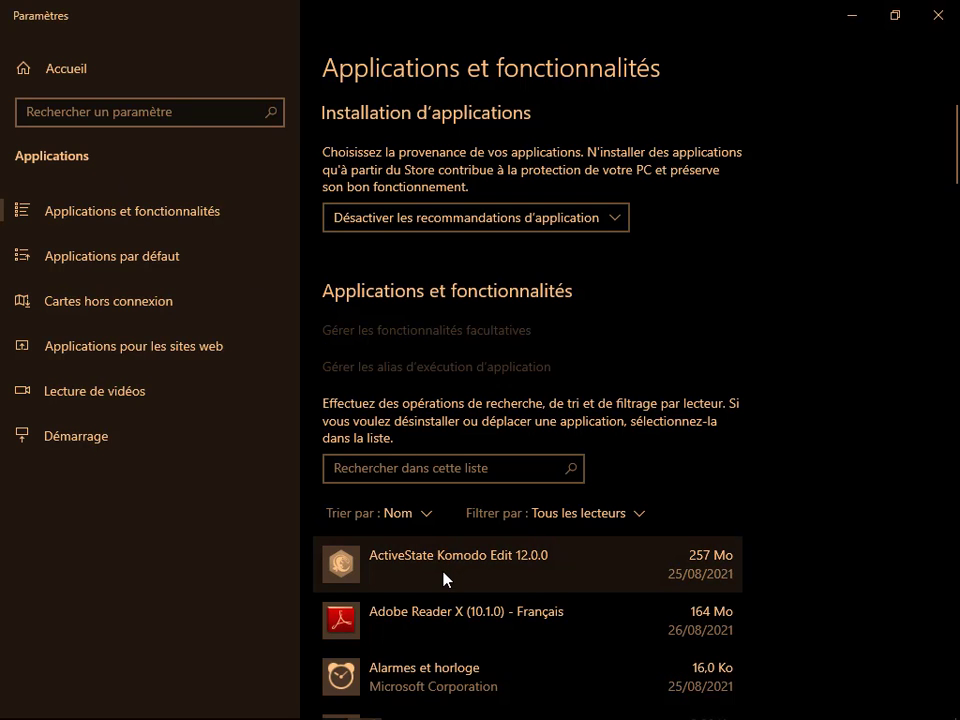
scroll(444, 578, down, 5)
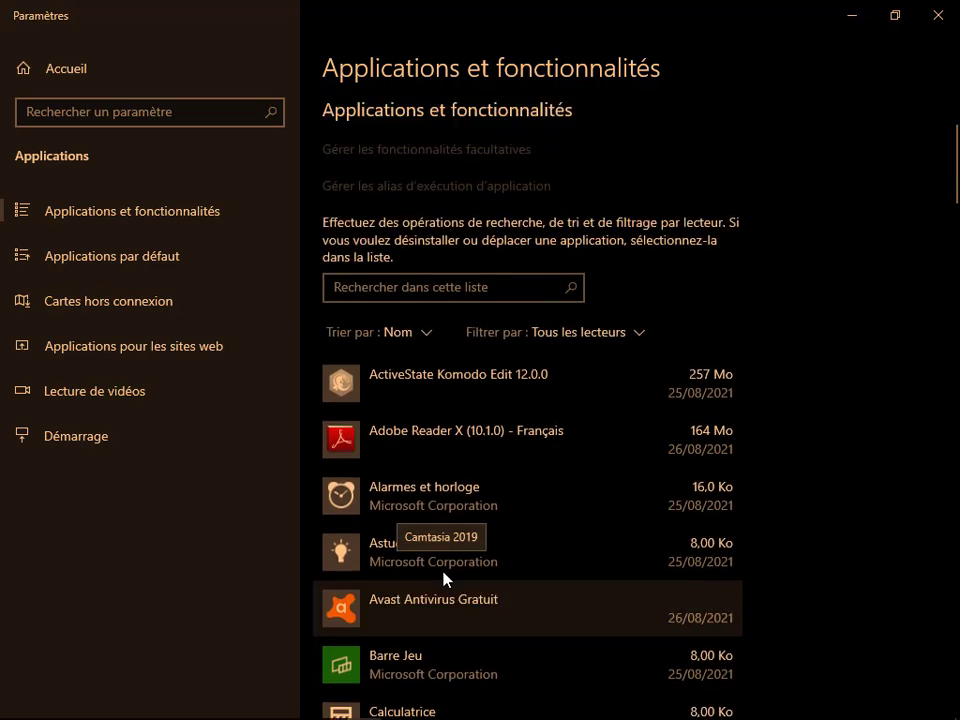
scroll(444, 578, down, 3)
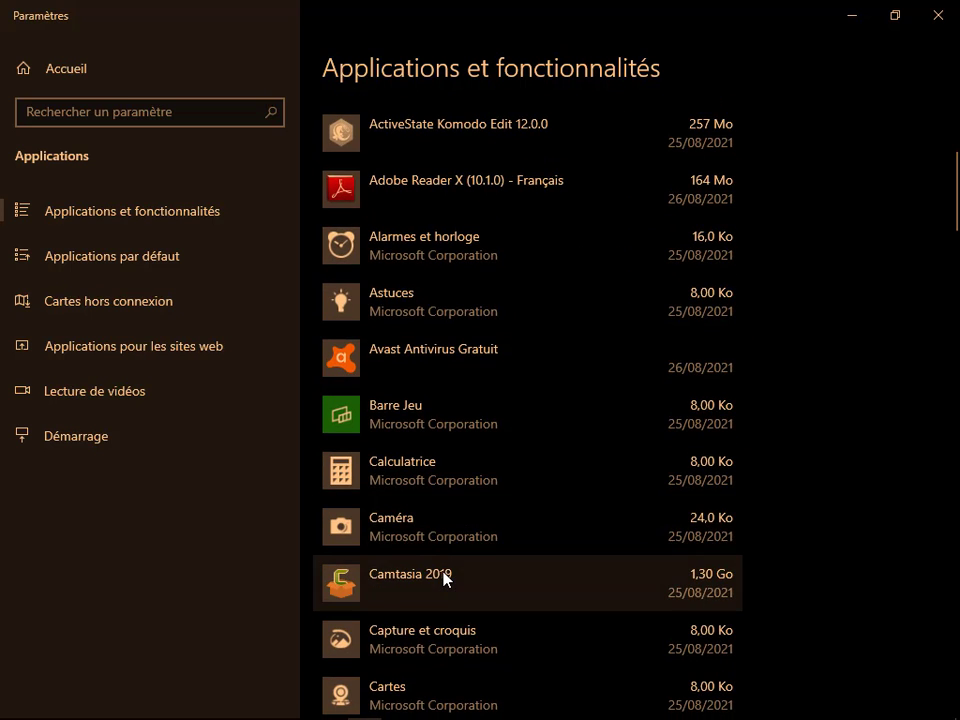
scroll(444, 578, up, 1)
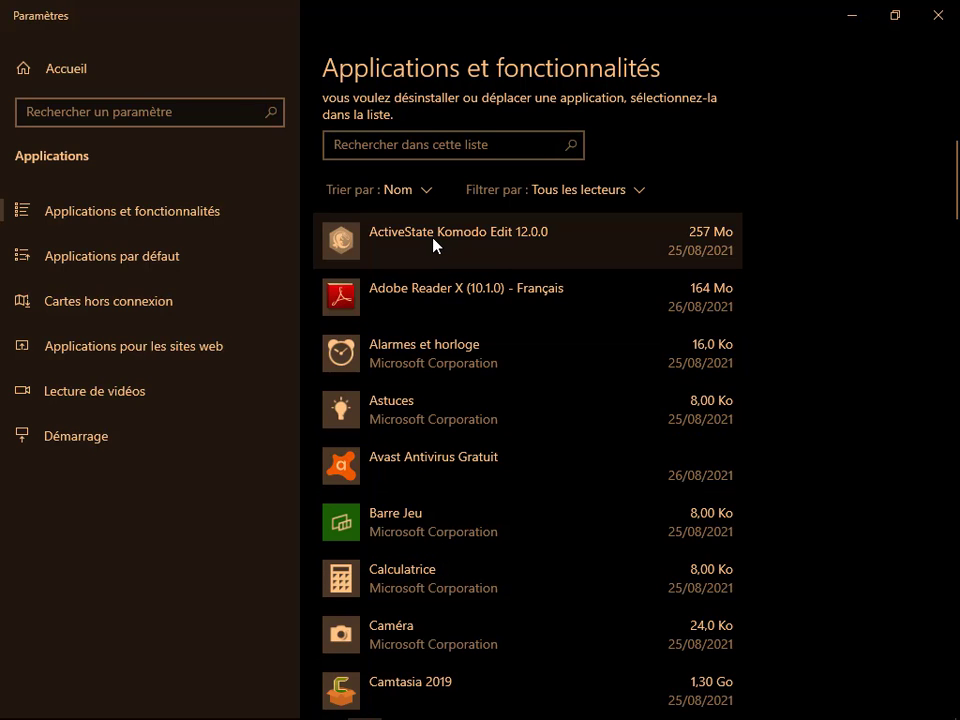
click(432, 244)
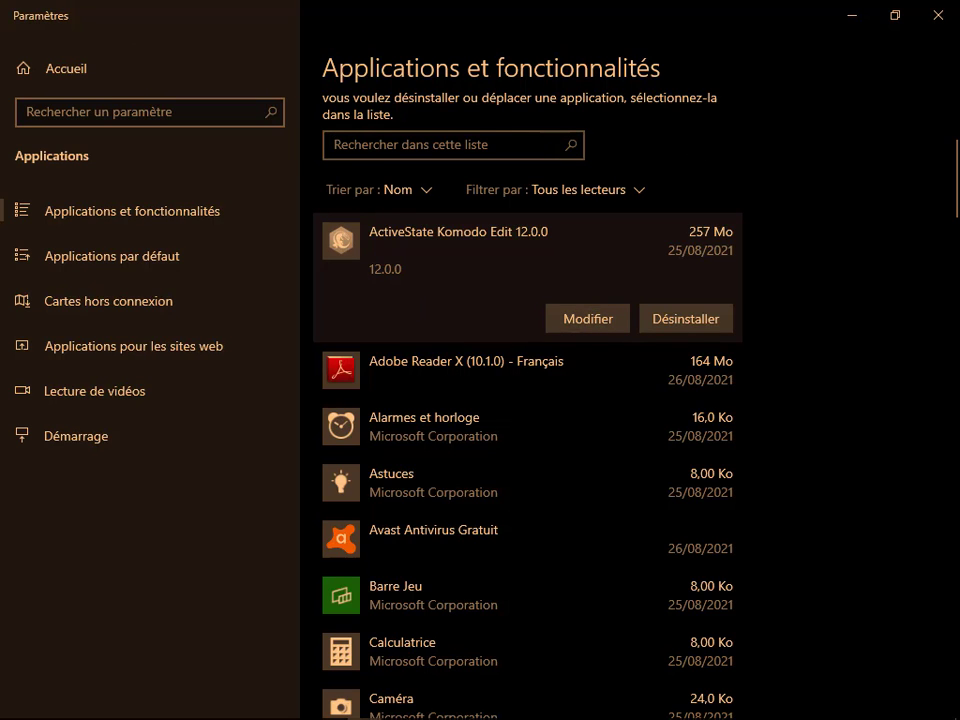
click(937, 15)
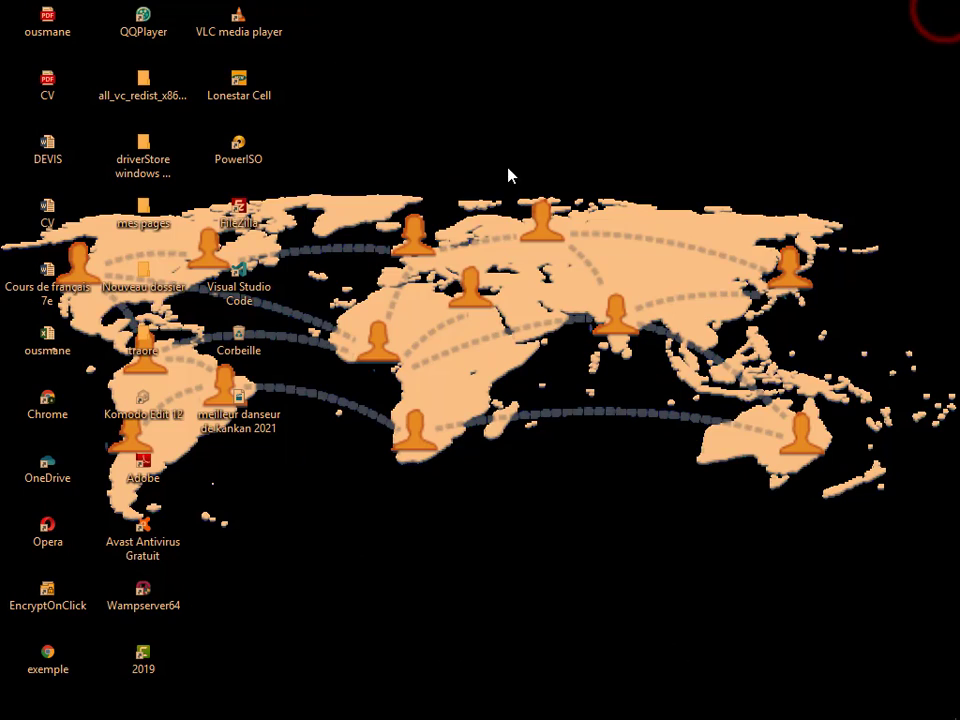
Open the Windows Mobility Center, try raising the monitor brightness, and return it to the minimum
mouse_move(7, 712)
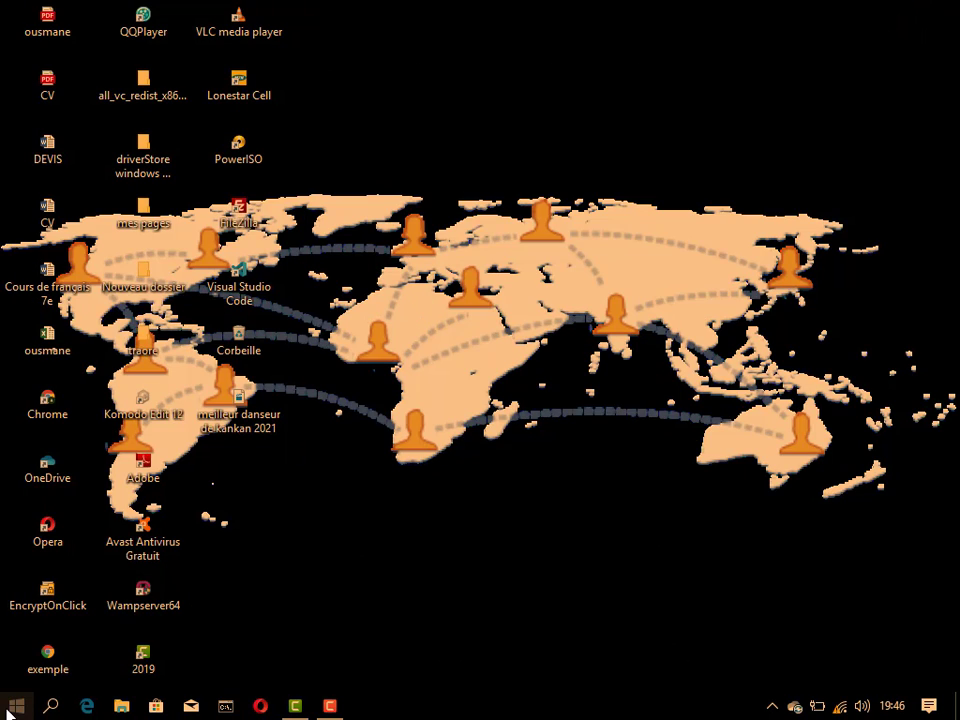
right_click(7, 712)
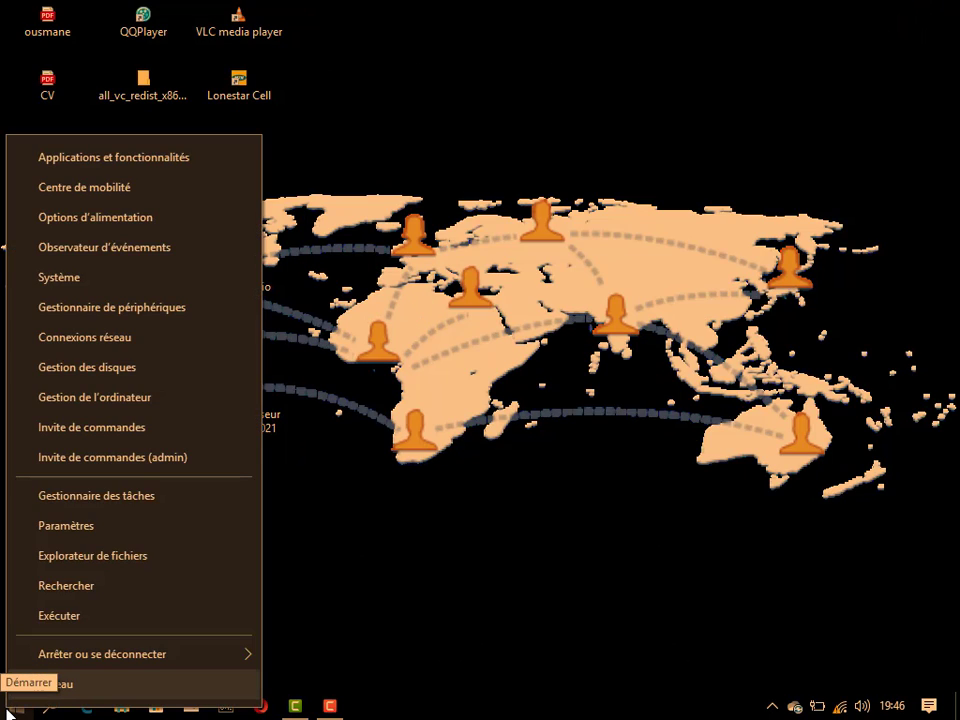
click(80, 190)
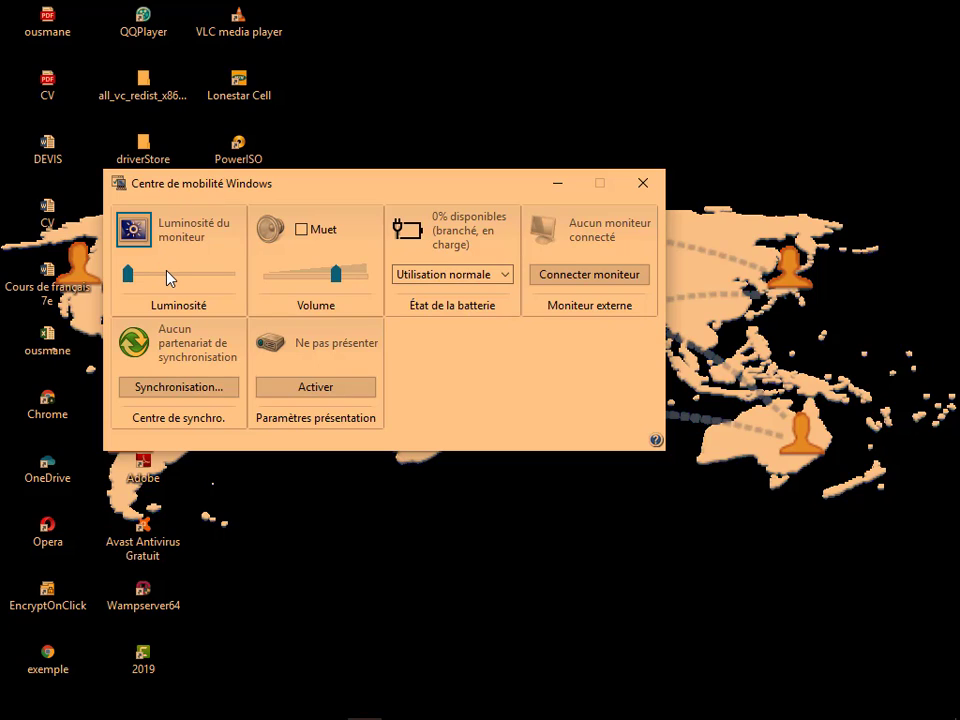
drag(167, 272, 229, 274)
click(136, 283)
Mute and unmute the system volume, and close the Mobility Center
click(302, 231)
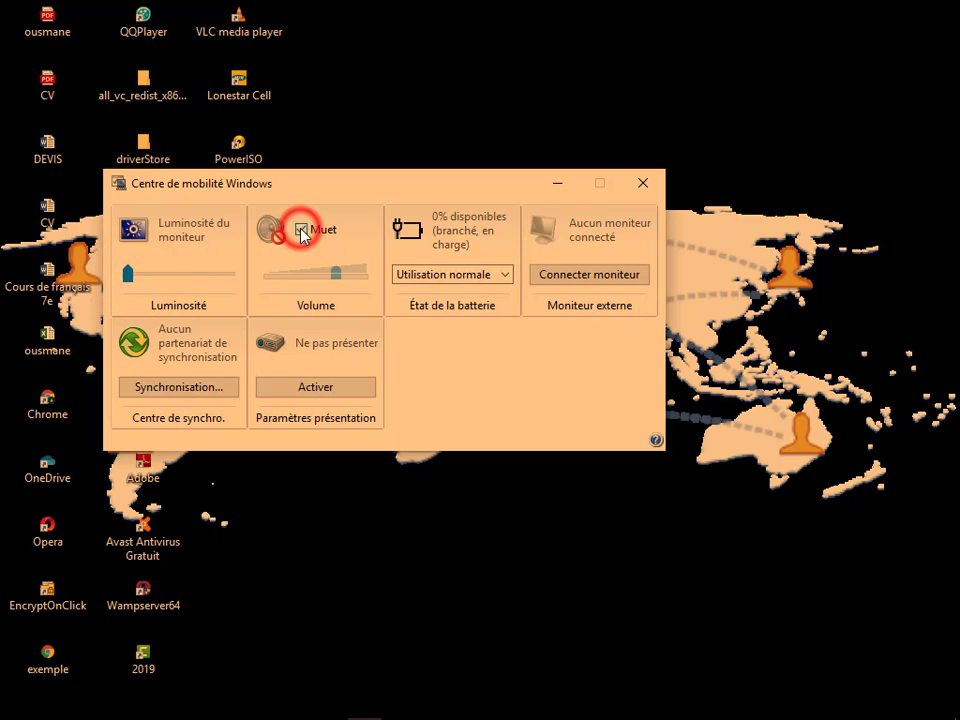
click(302, 231)
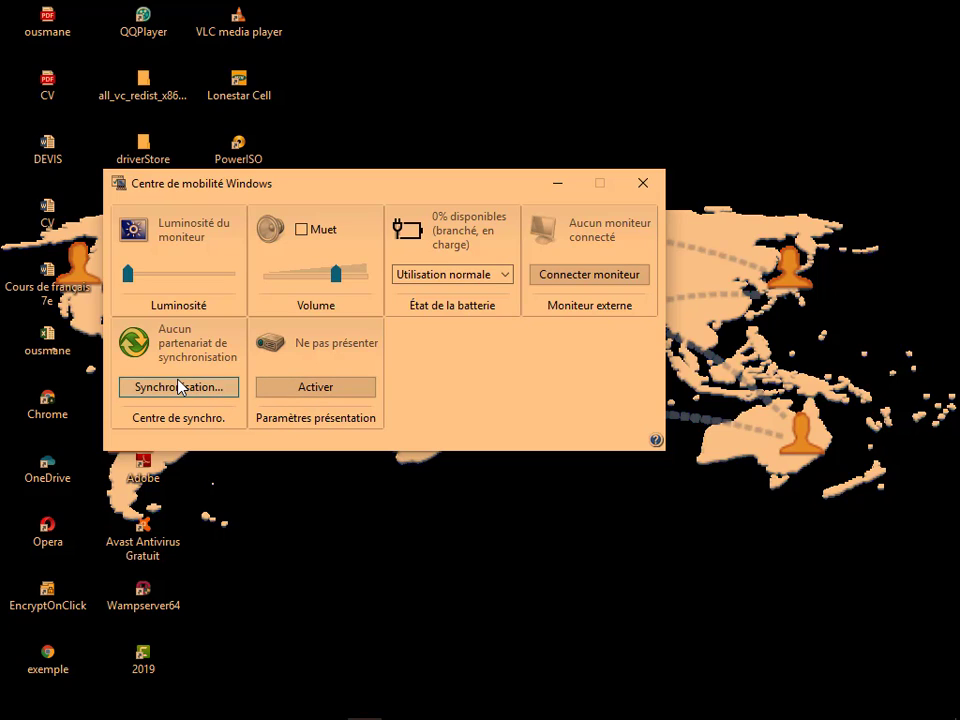
click(645, 184)
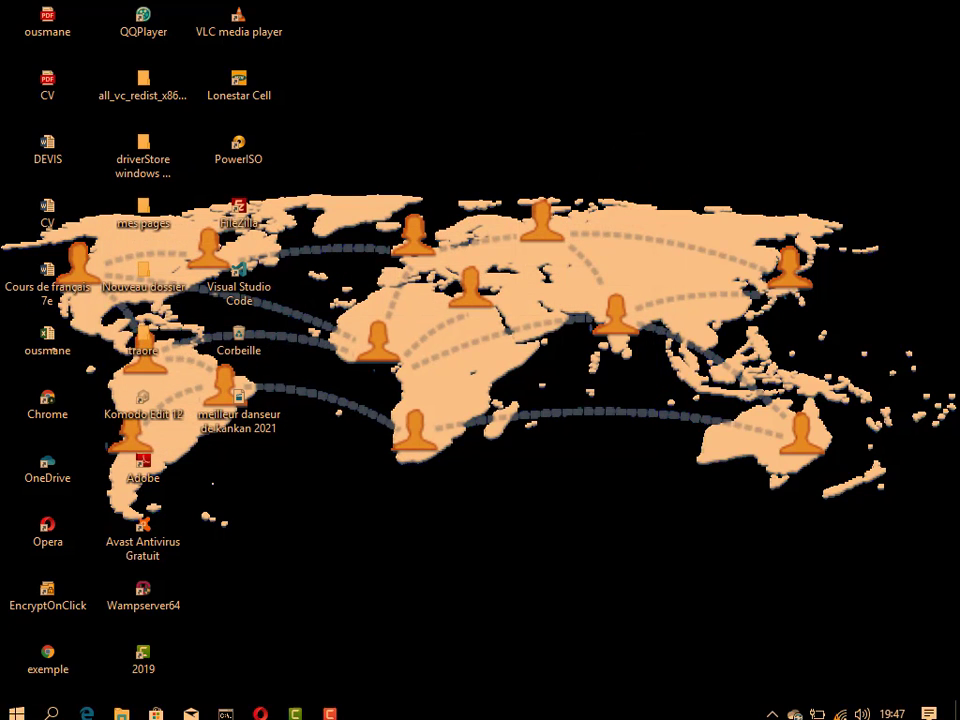
Open Disk Management, review the volumes with their capacity and free space, and close it
right_click(14, 707)
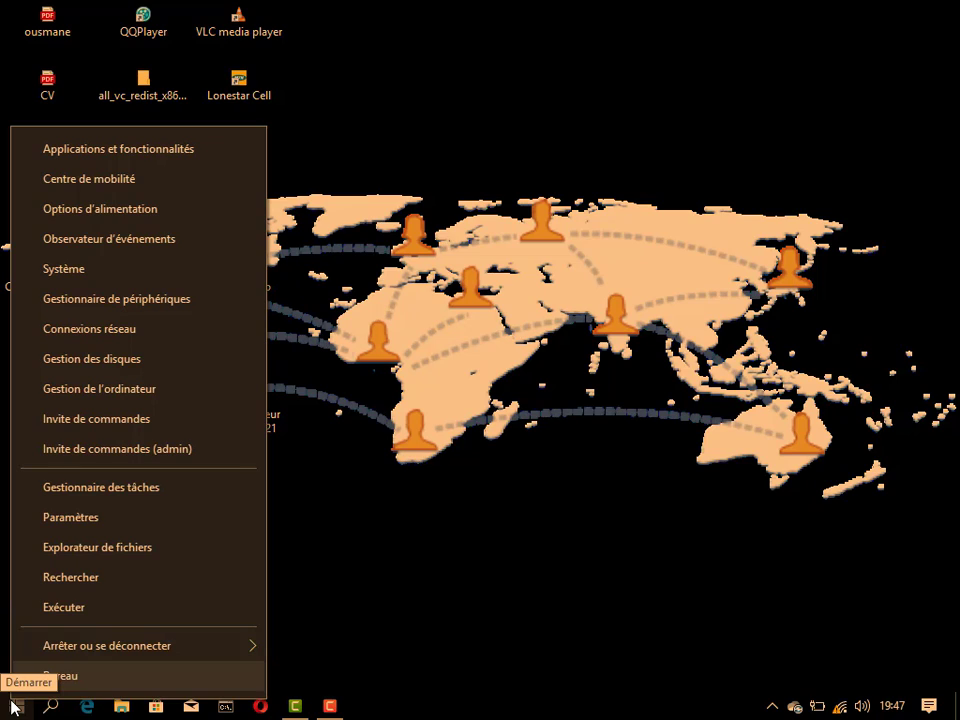
click(54, 364)
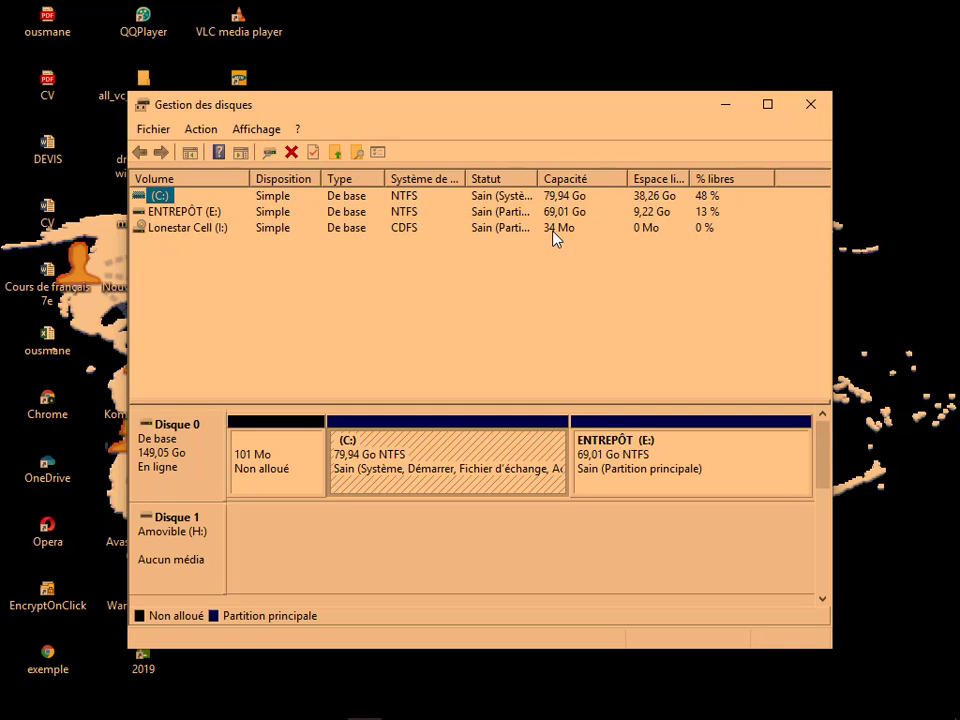
click(811, 106)
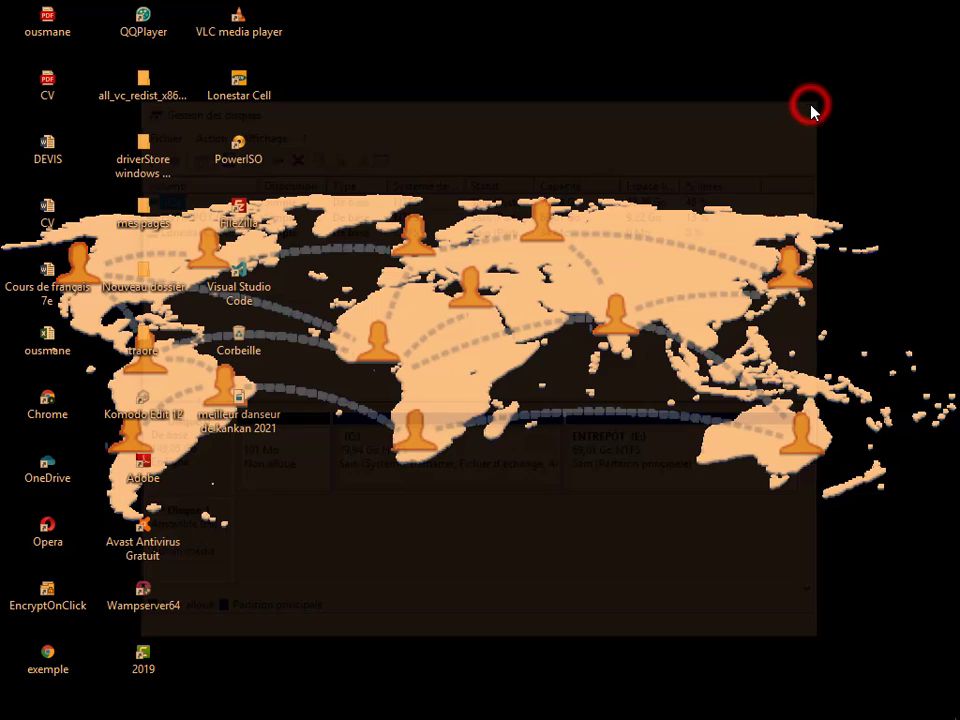
Open Device Manager and look at the devices in the Appareils photo category, collapsing it again
mouse_move(33, 712)
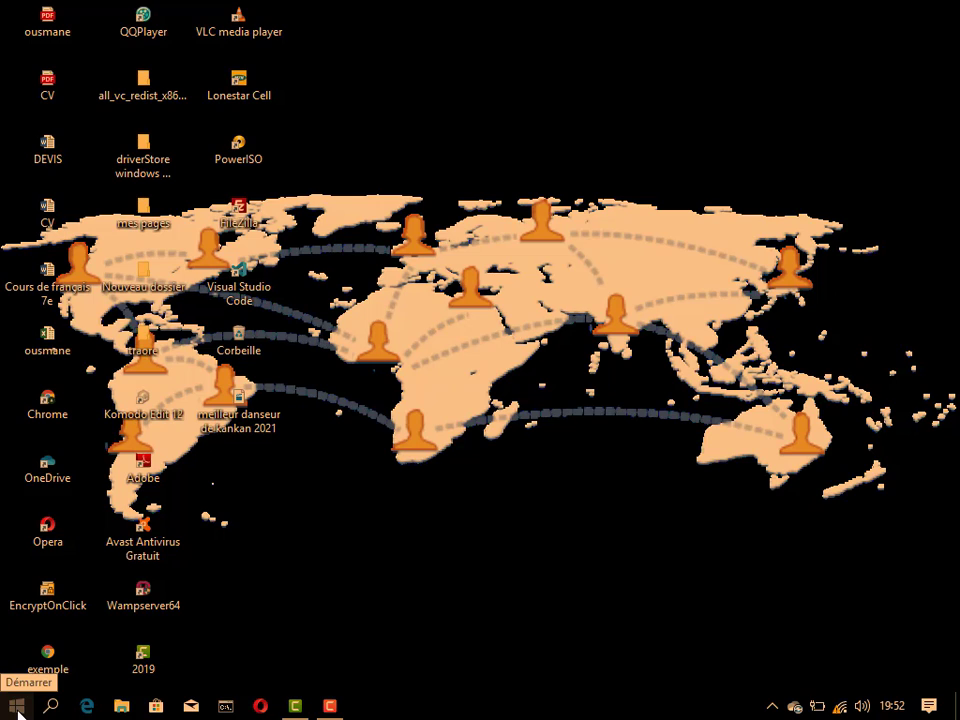
right_click(18, 712)
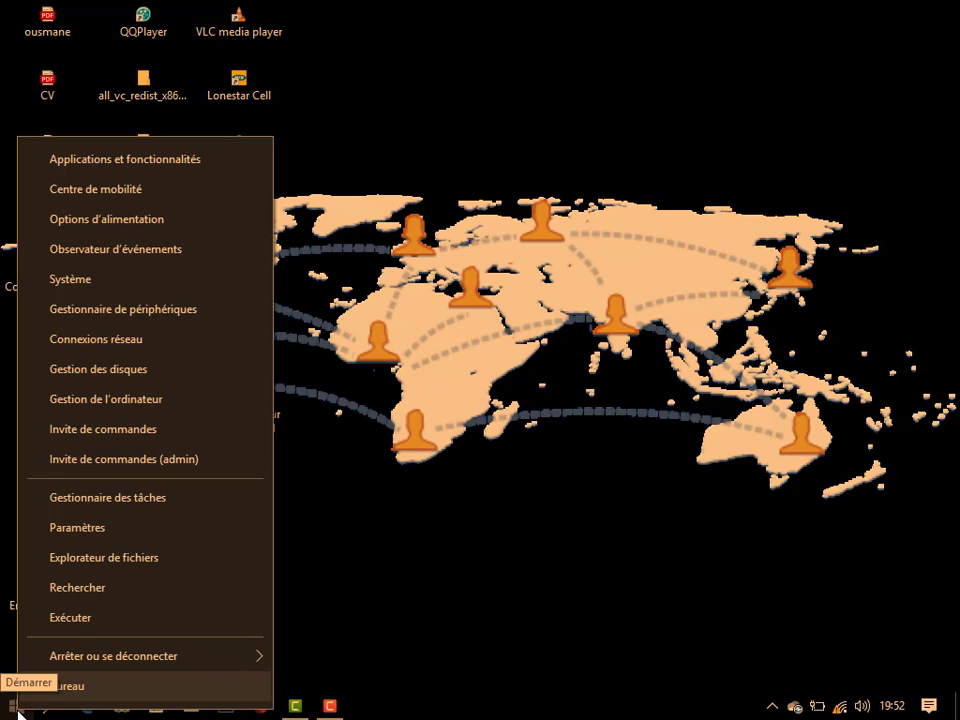
mouse_move(100, 665)
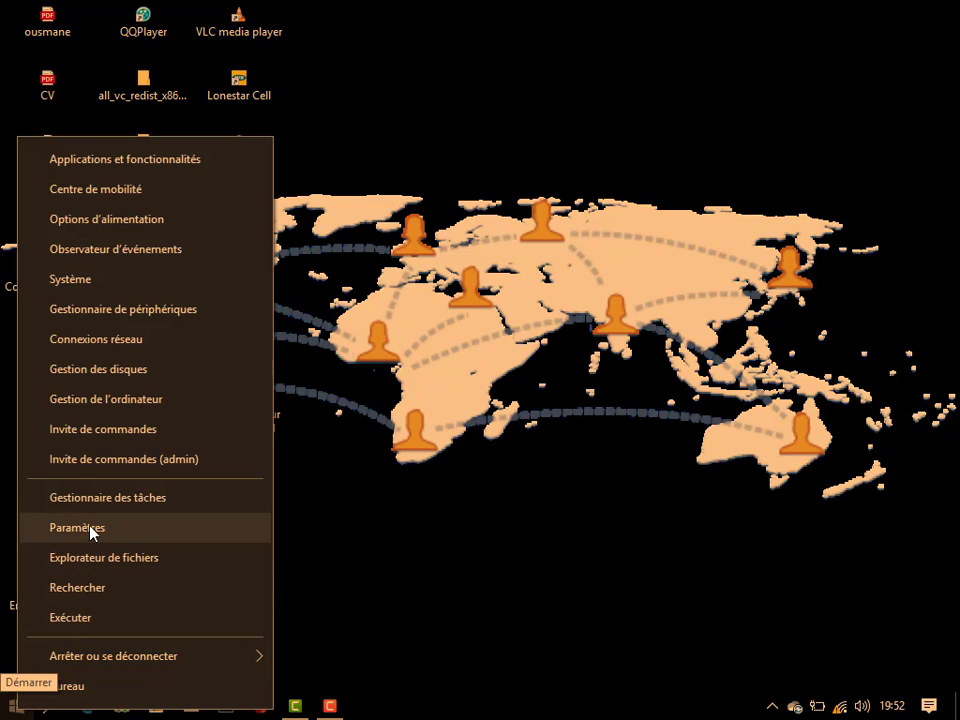
click(97, 318)
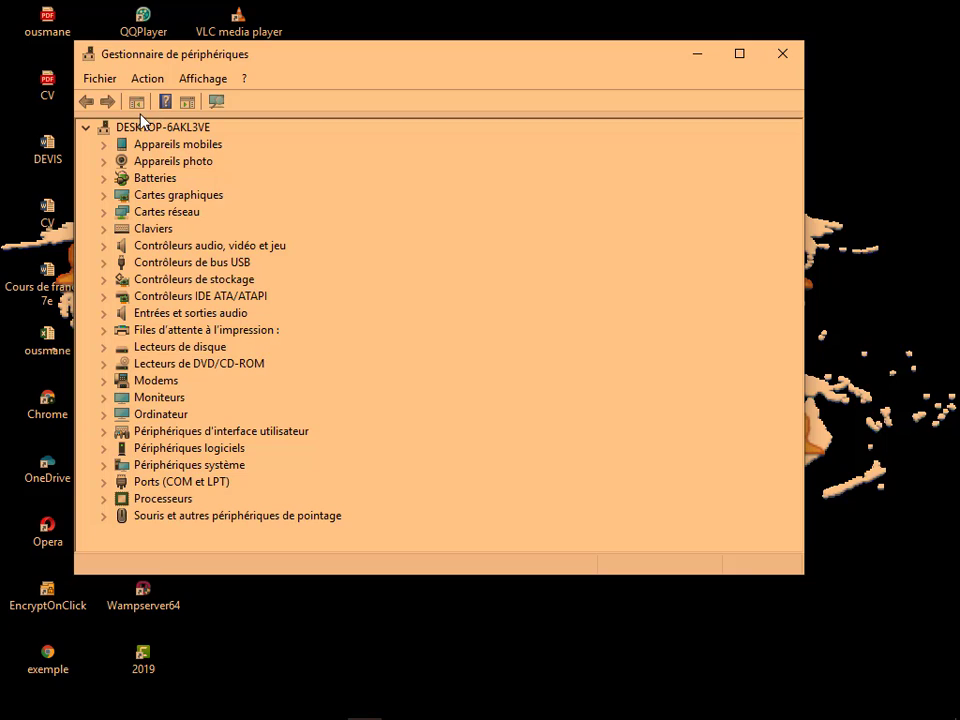
click(104, 161)
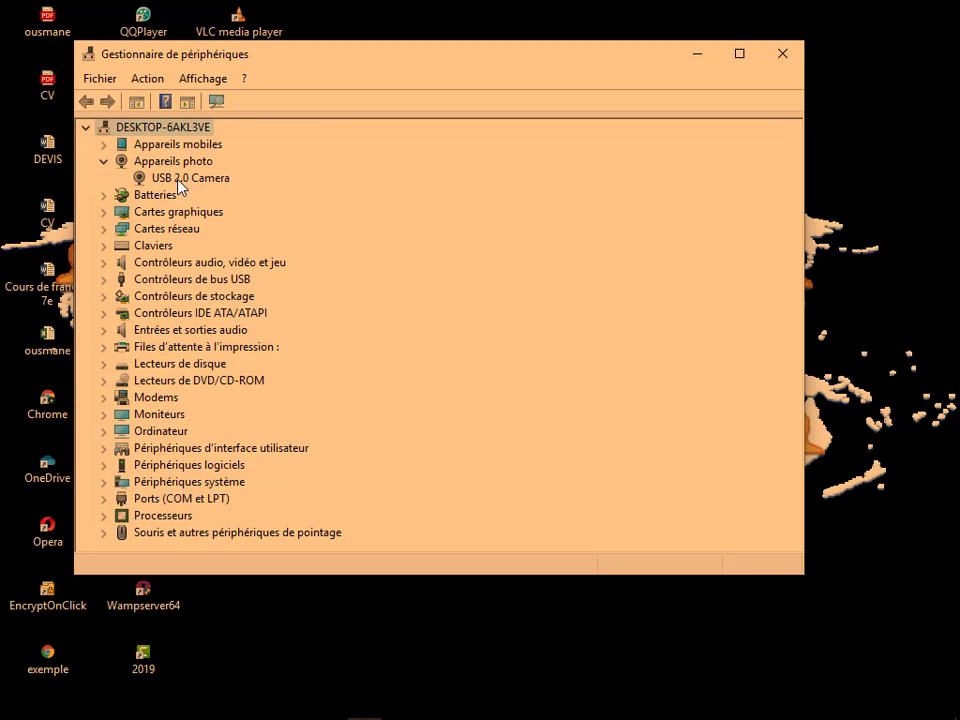
click(104, 161)
Inspect the devices under Batteries, Cartes graphiques and Cartes réseau, collapse these categories, and close Device Manager
click(103, 179)
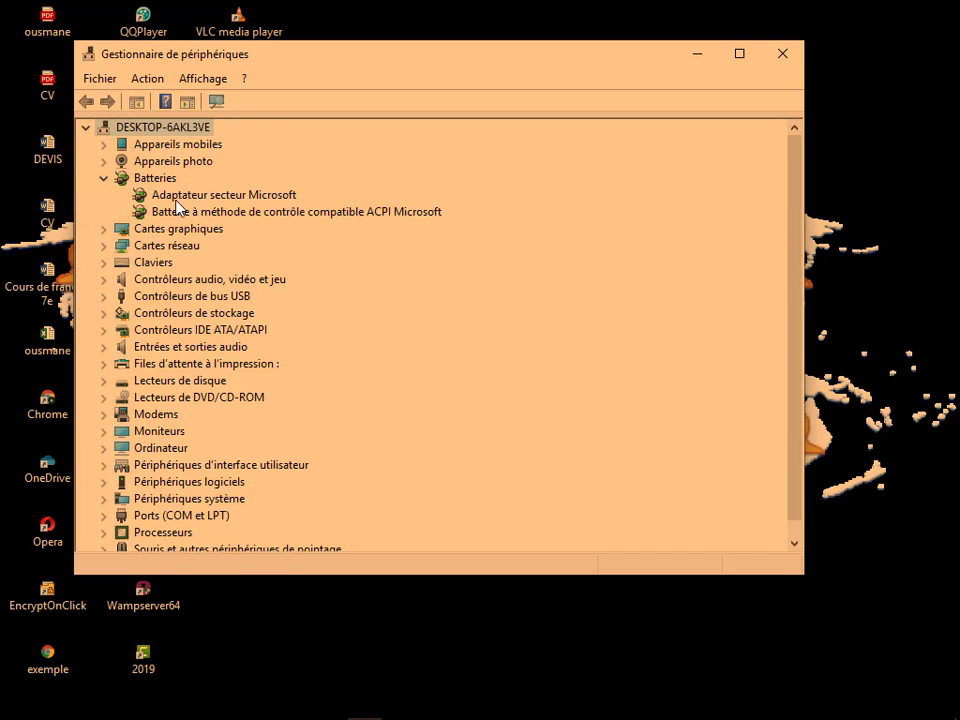
click(104, 229)
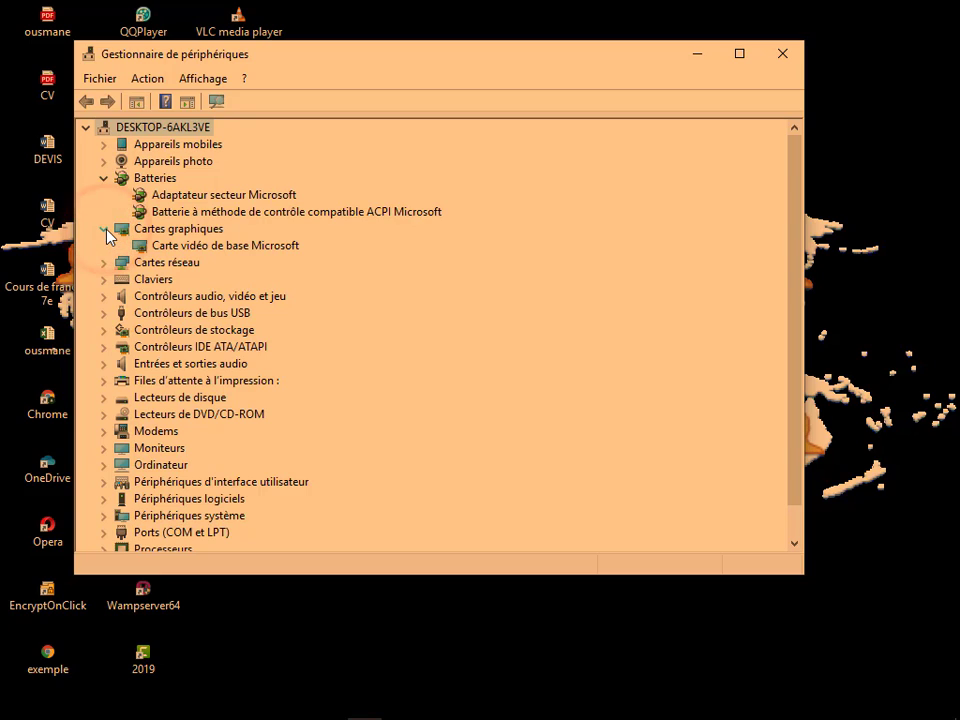
click(104, 262)
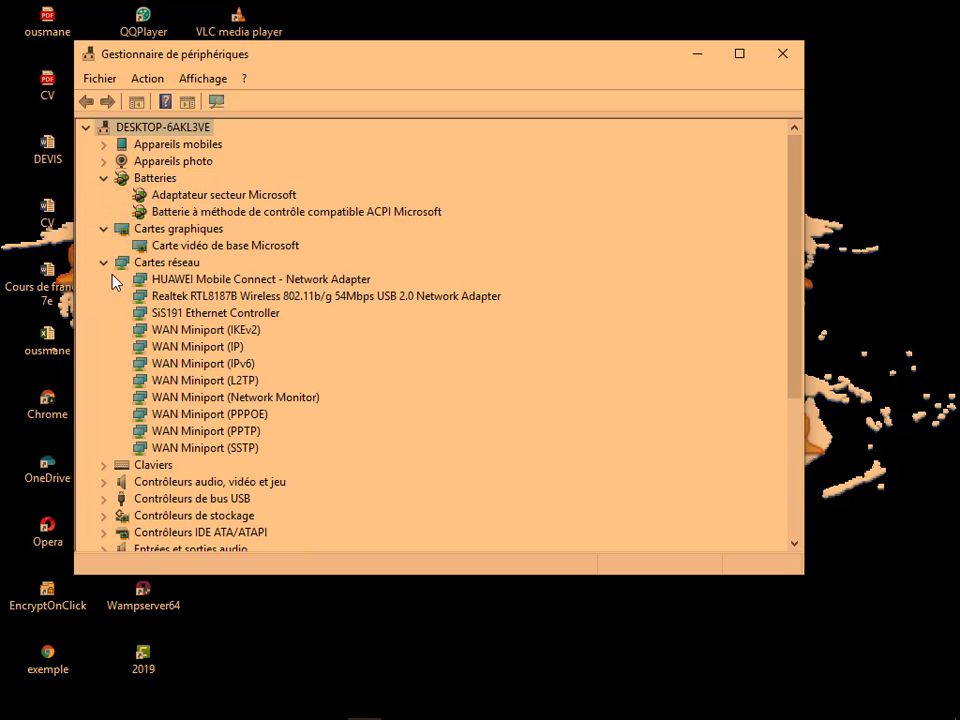
click(104, 262)
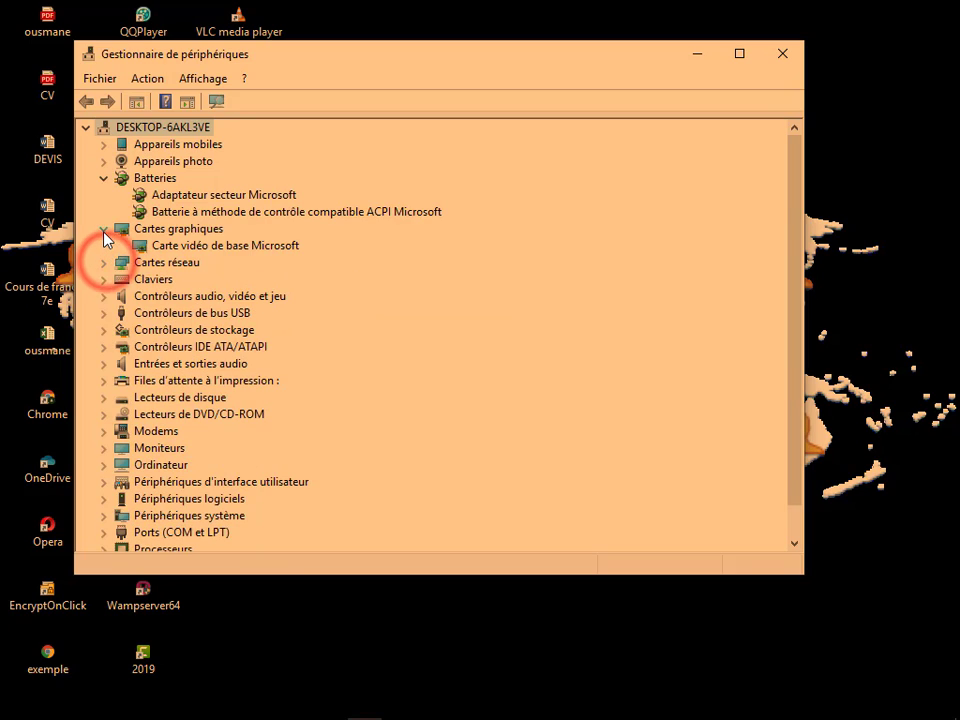
click(104, 228)
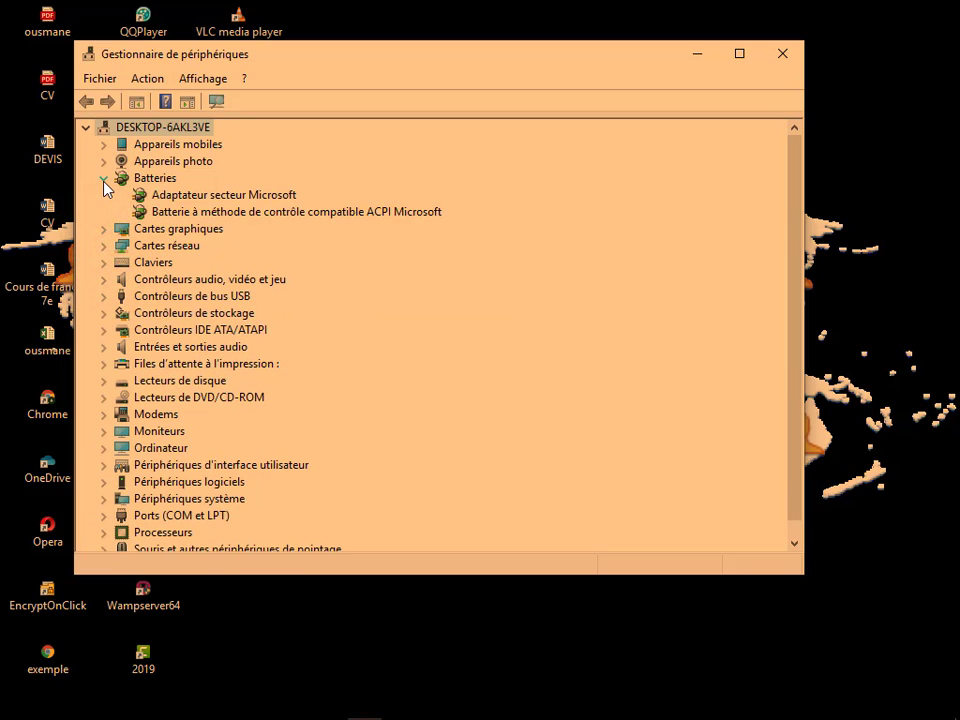
click(103, 180)
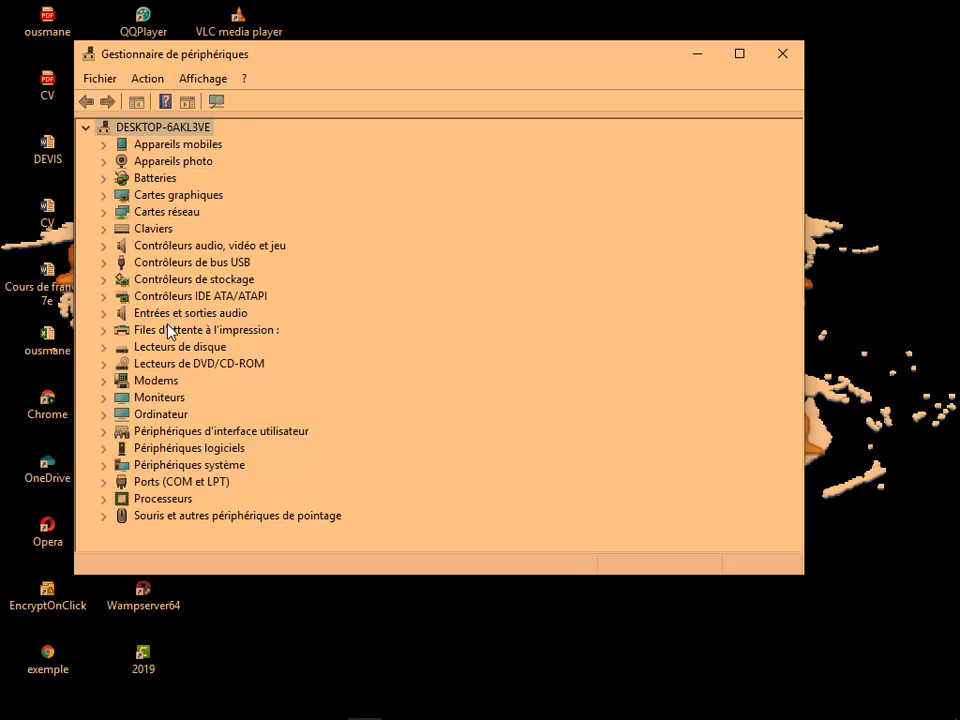
click(781, 66)
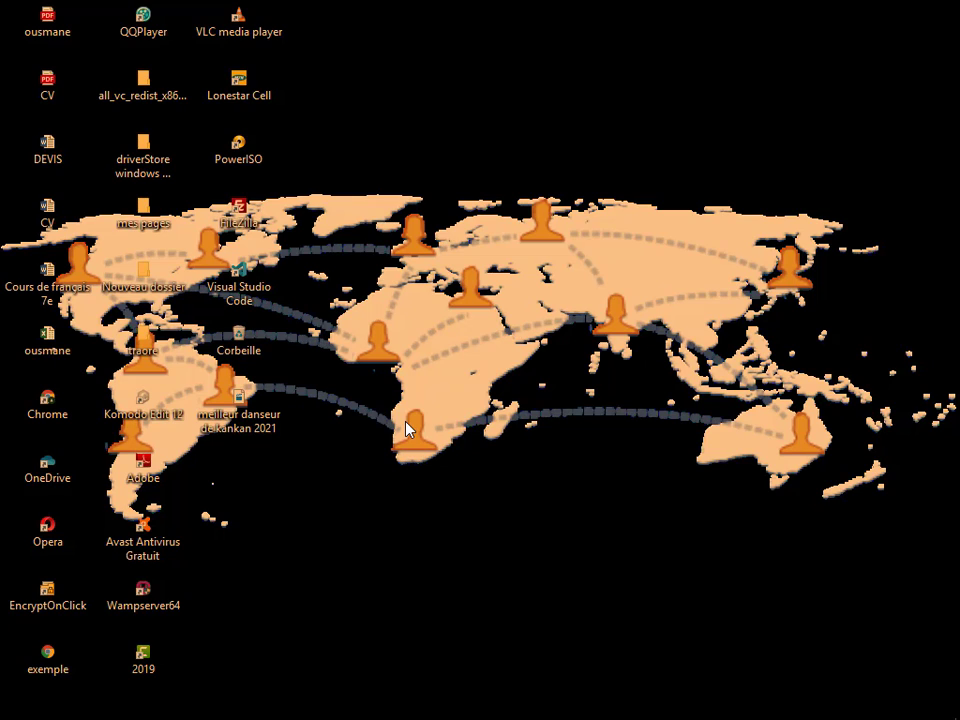
mouse_move(20, 712)
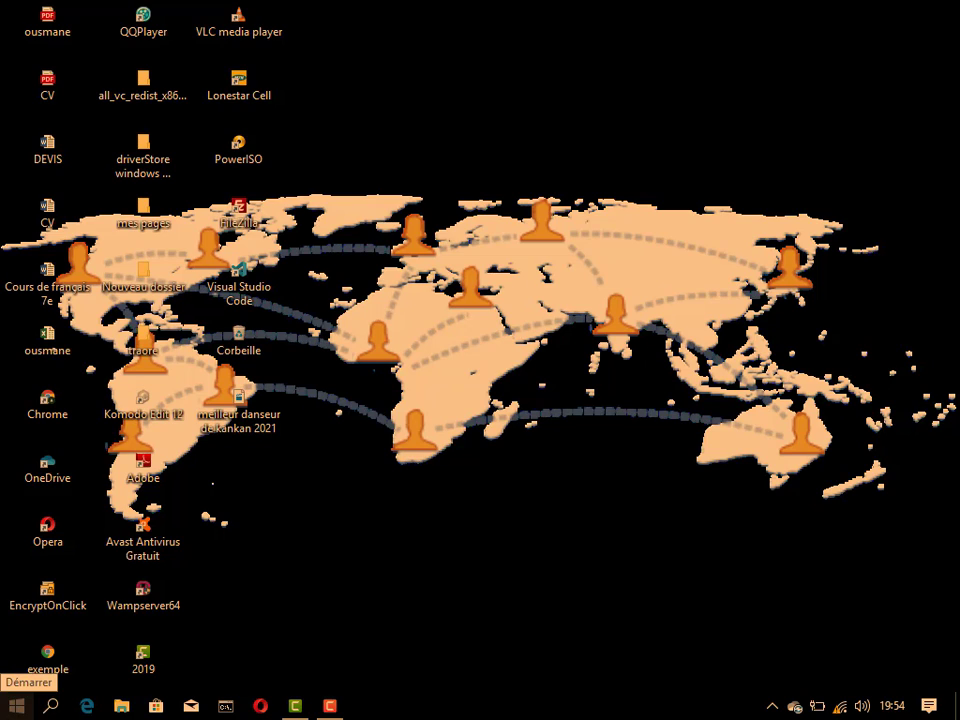
click(16, 705)
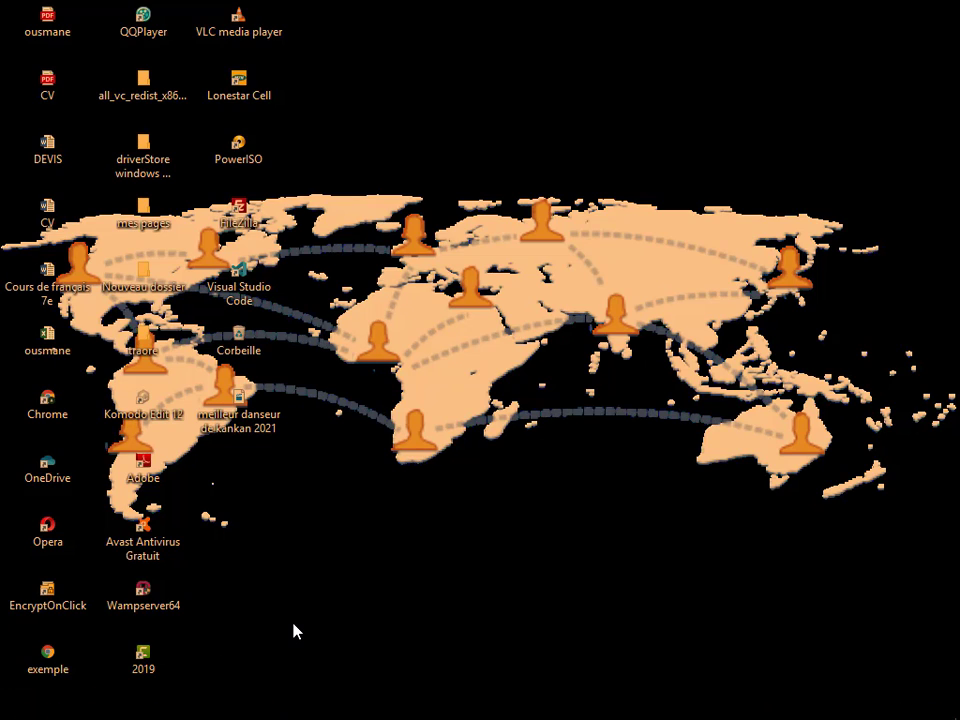
key(Tab)
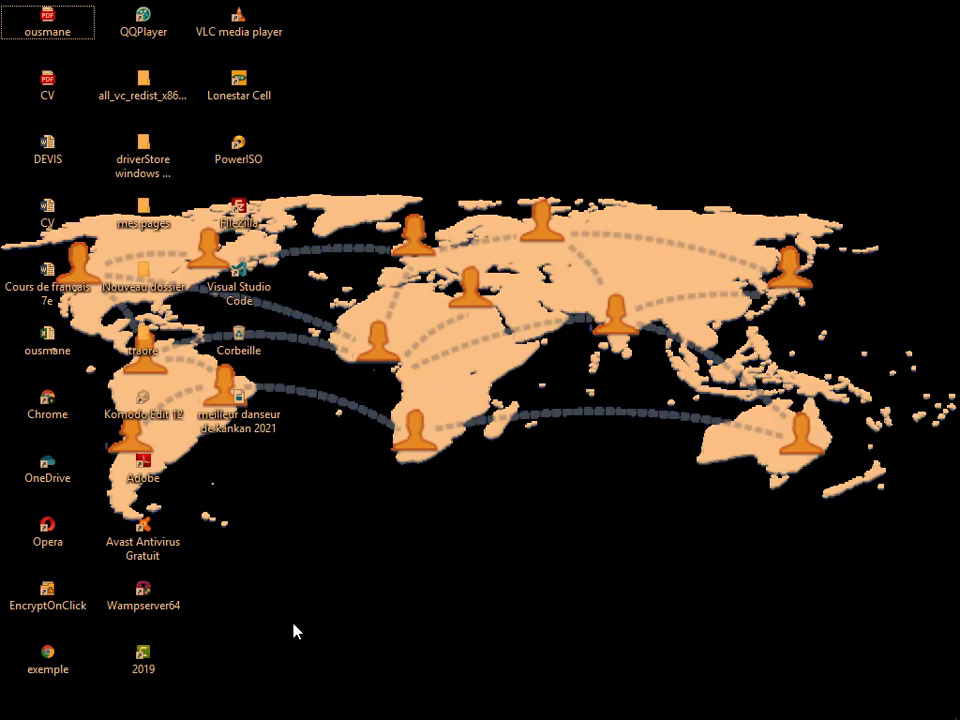
Open the Système information page and review the security status, device specifications and Windows specifications
key(super+x)
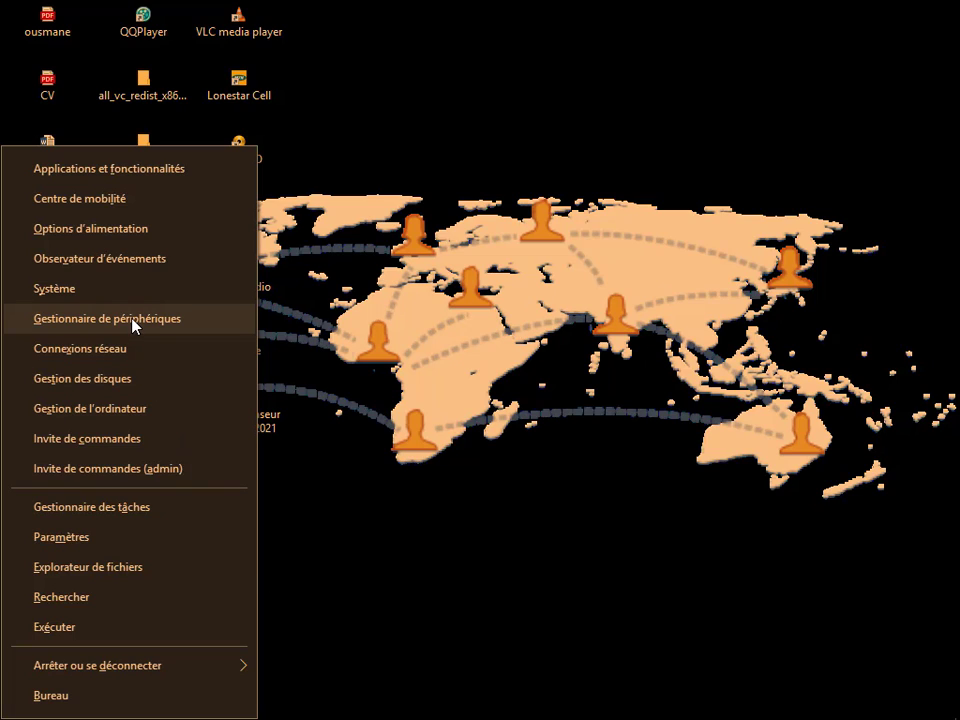
click(66, 290)
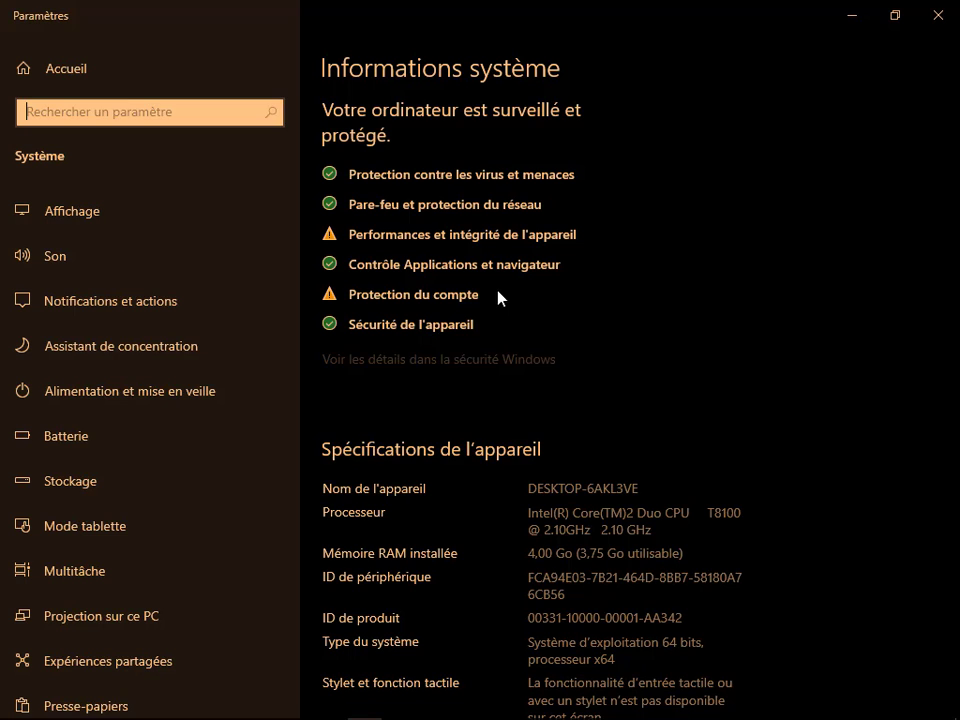
scroll(486, 557, down, 3)
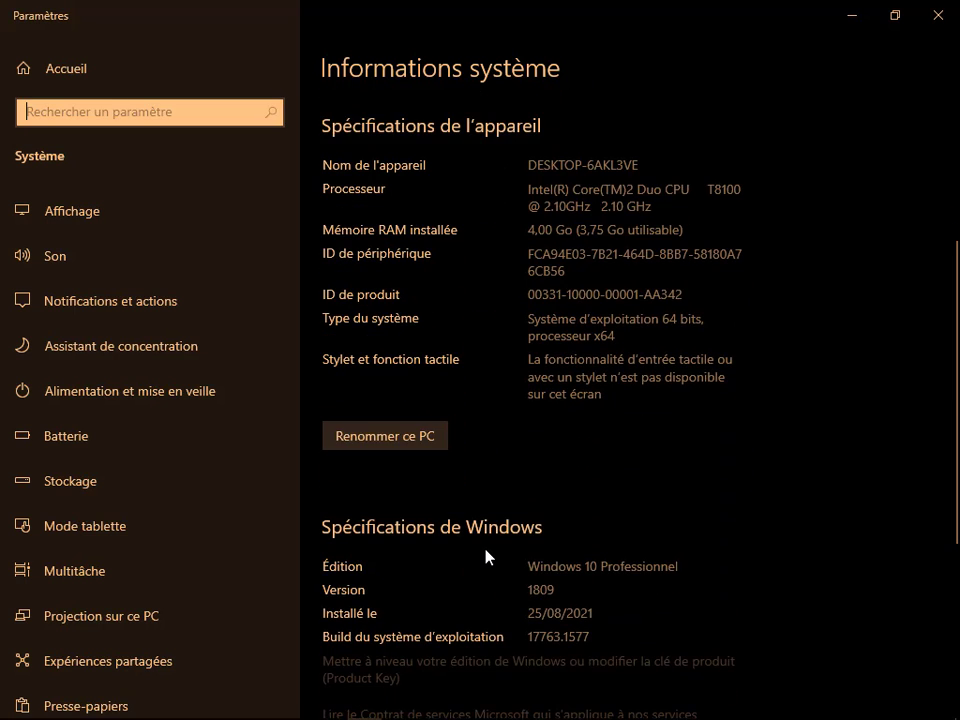
scroll(486, 557, up, 3)
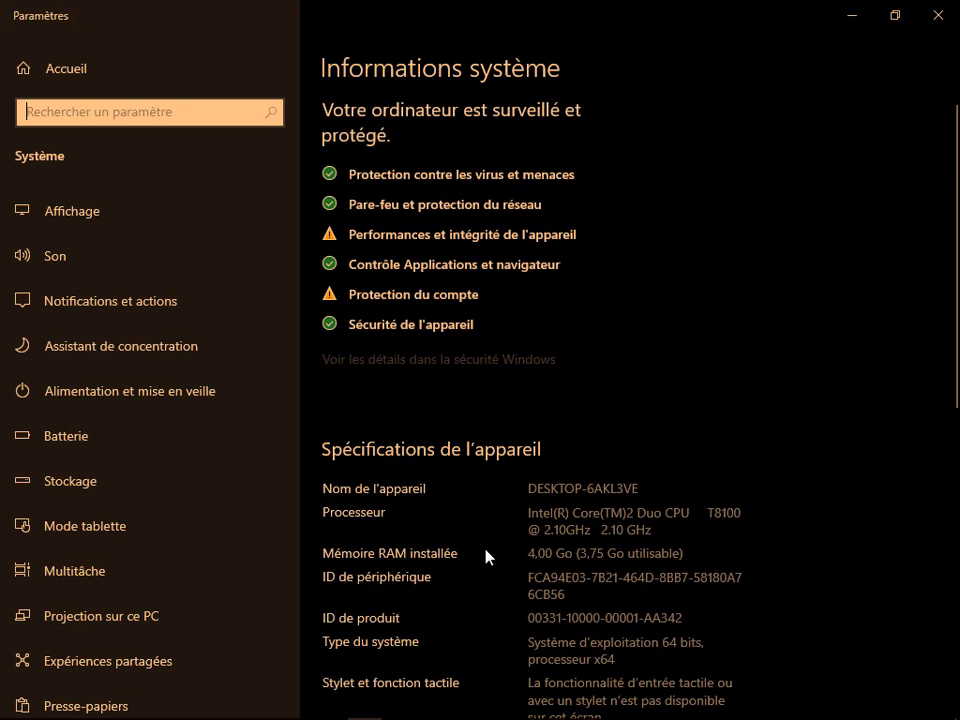
scroll(486, 557, down, 4)
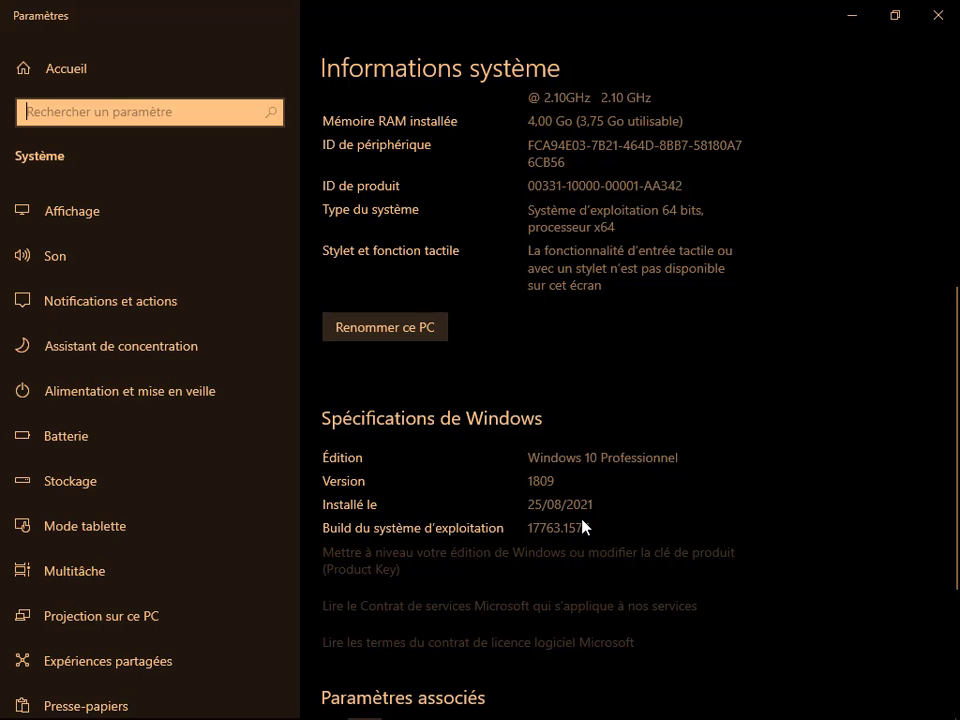
Review the security status, device specifications and Windows specifications again on the Informations système page, and close Settings
scroll(489, 446, up, 5)
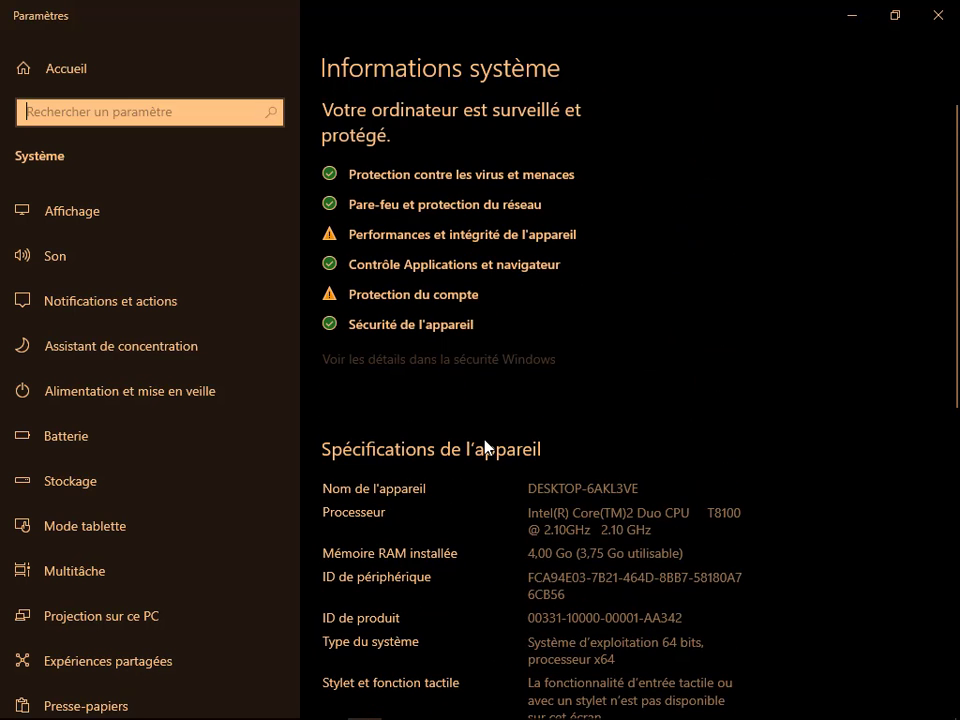
scroll(486, 446, down, 5)
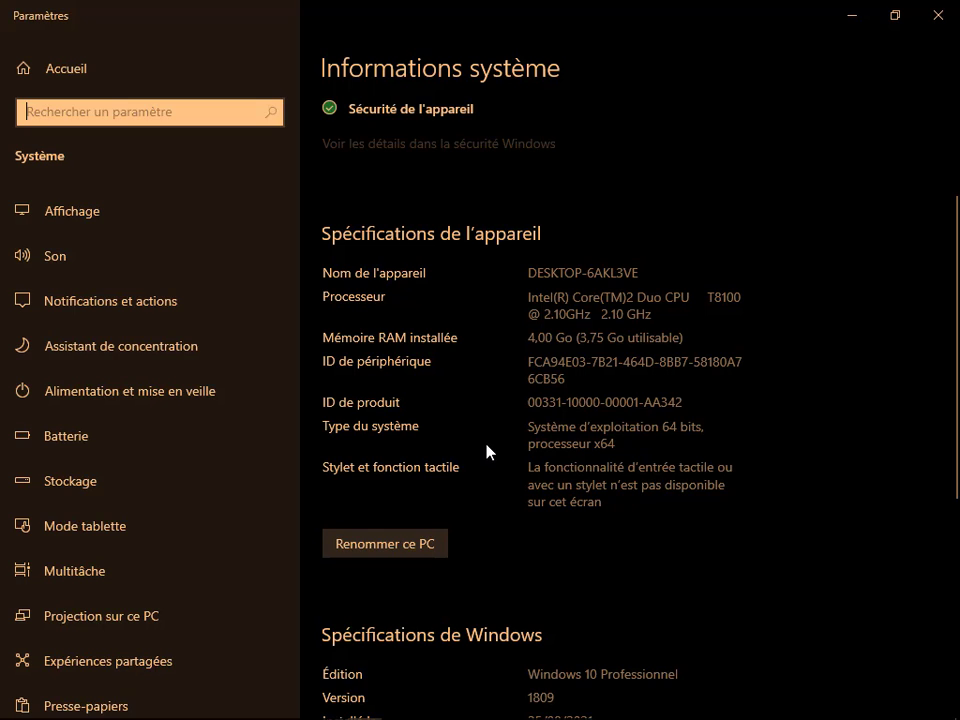
scroll(489, 450, down, 3)
scroll(482, 488, down, 4)
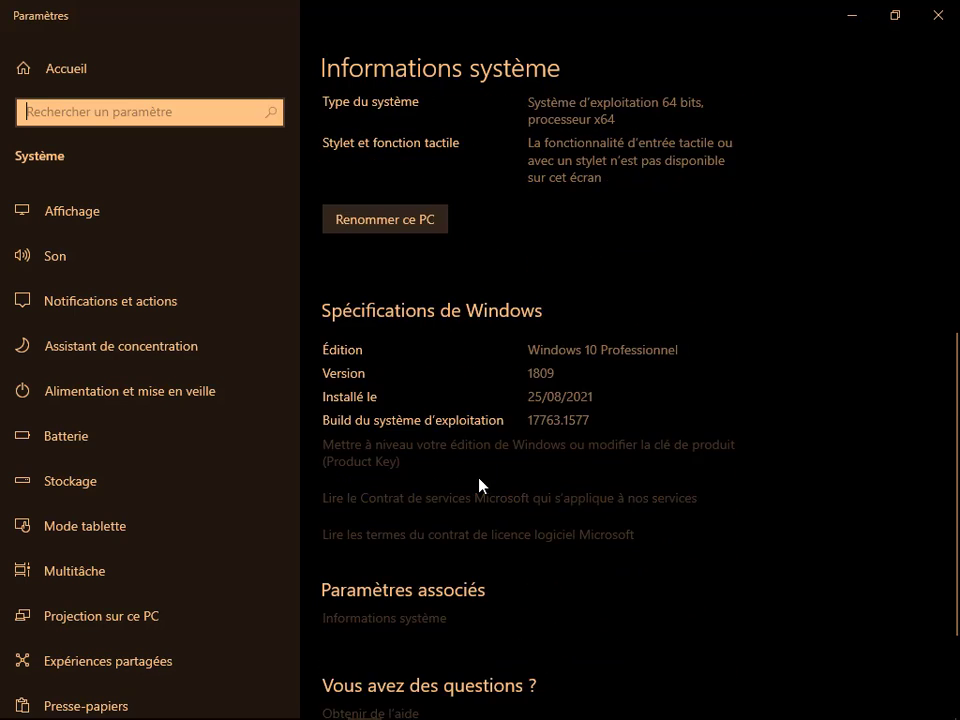
scroll(470, 467, up, 9)
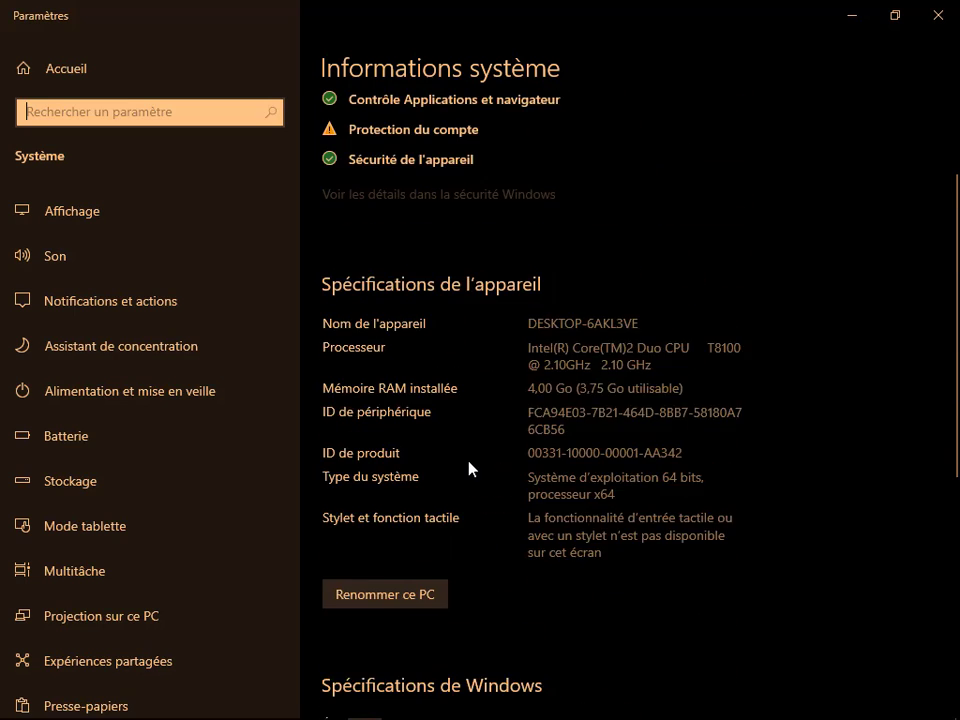
scroll(469, 465, down, 1)
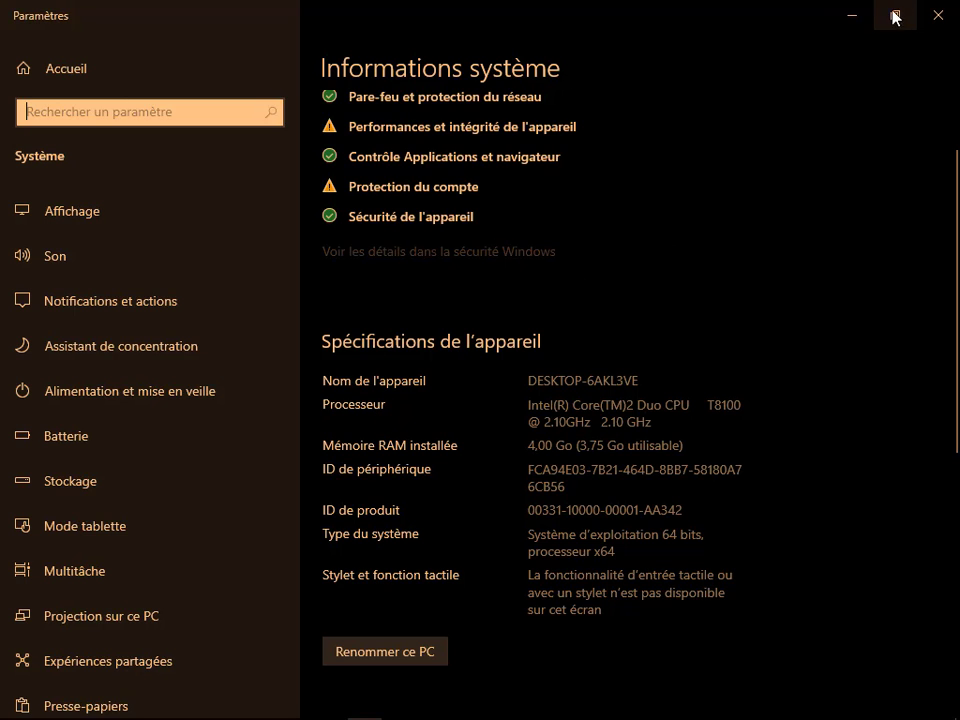
click(932, 18)
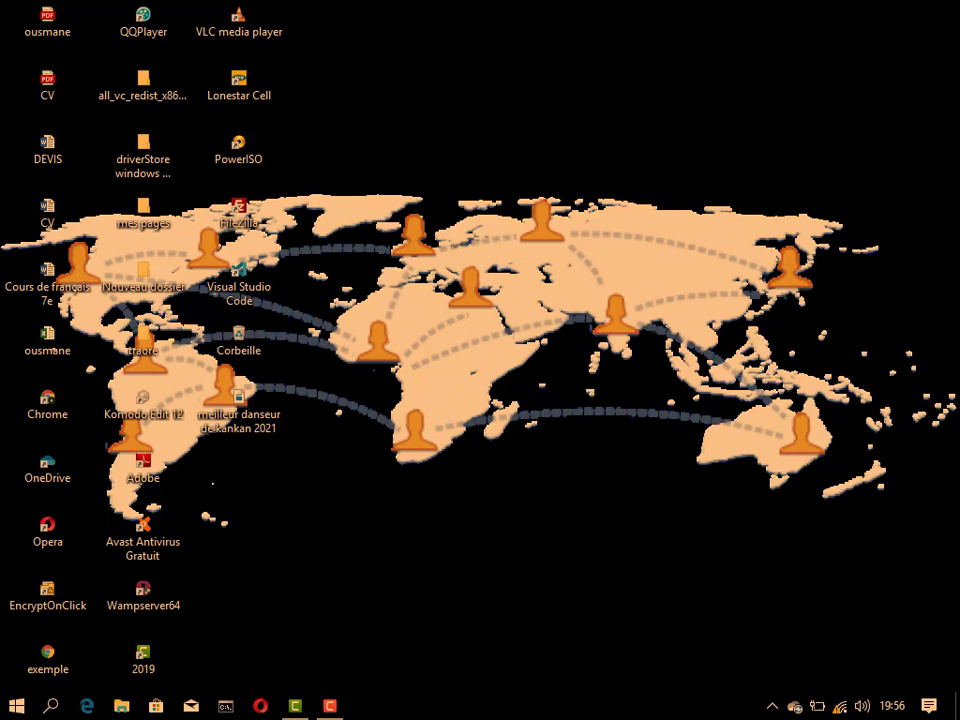
Bring up the administrative shortcuts list without choosing an entry, and refresh the desktop
key(super+x)
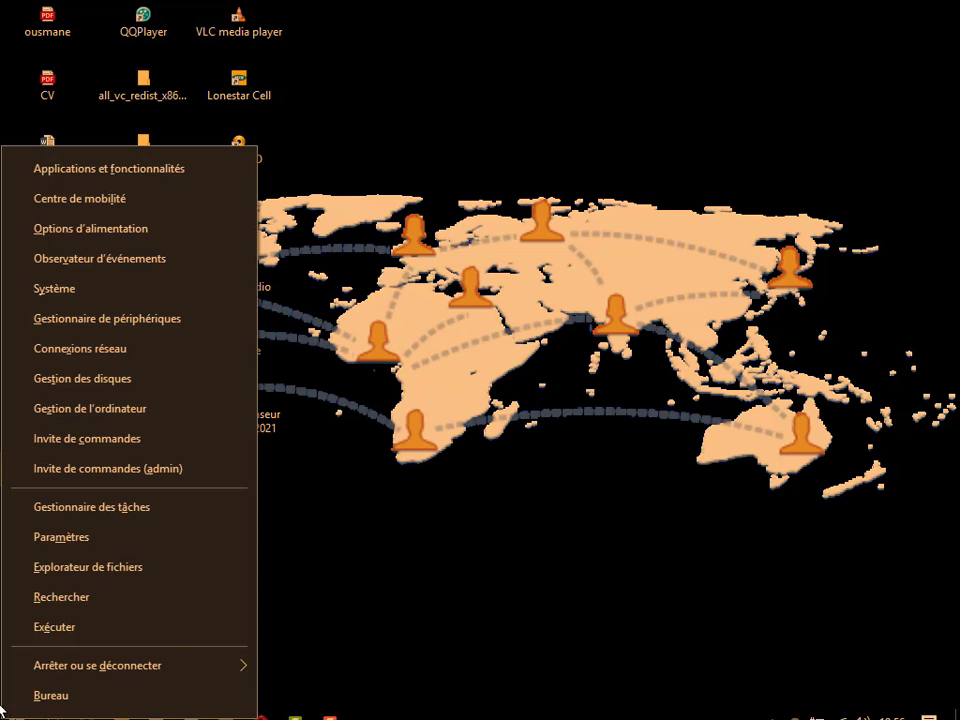
click(603, 265)
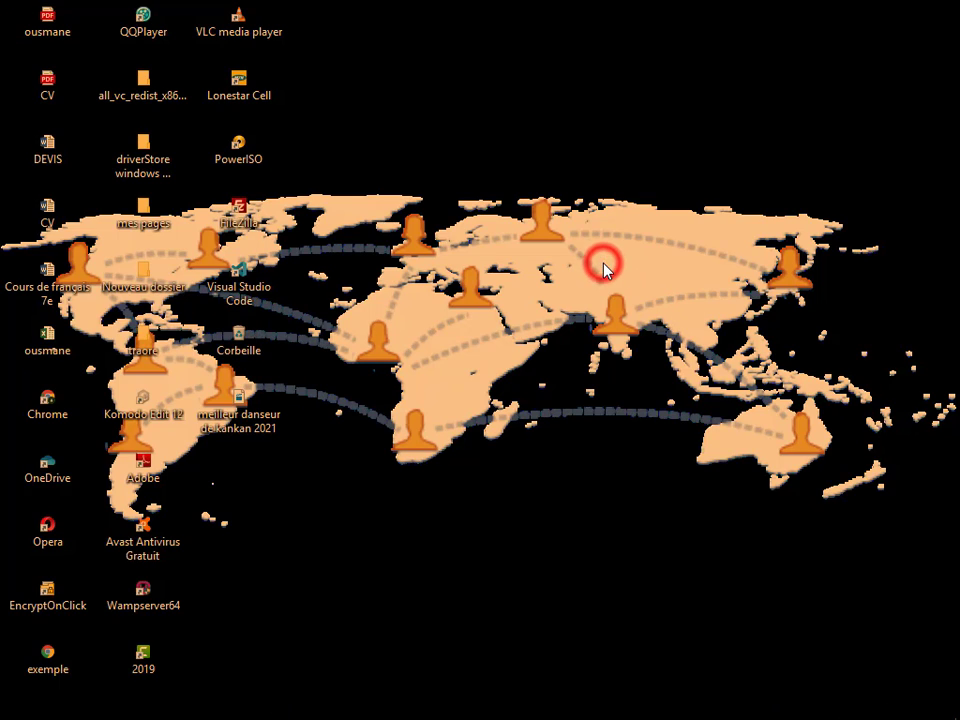
right_click(386, 334)
click(463, 378)
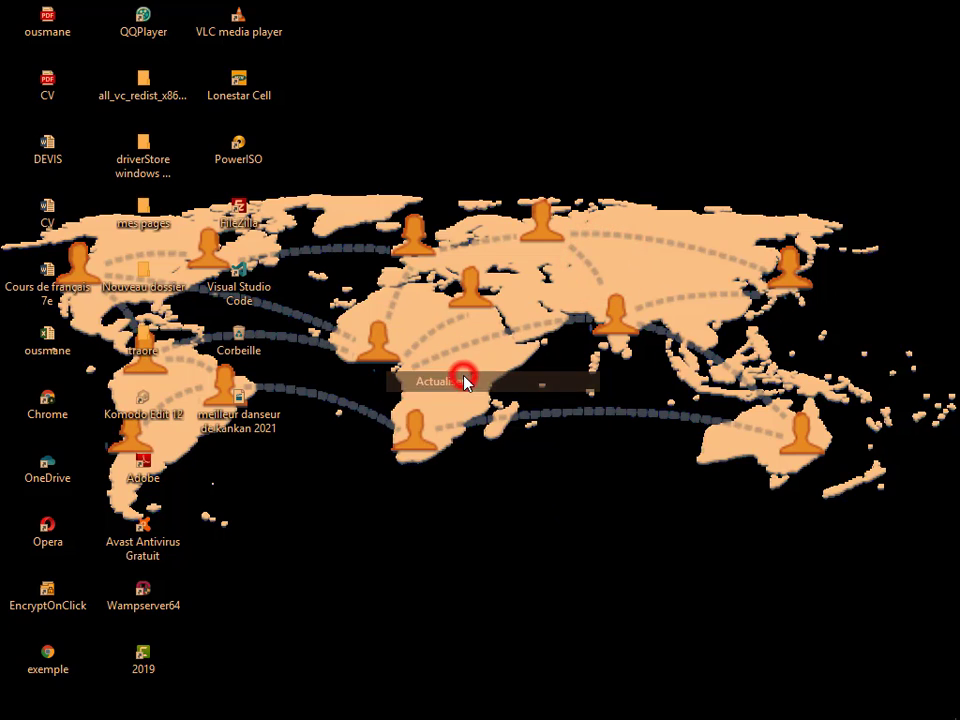
mouse_move(535, 717)
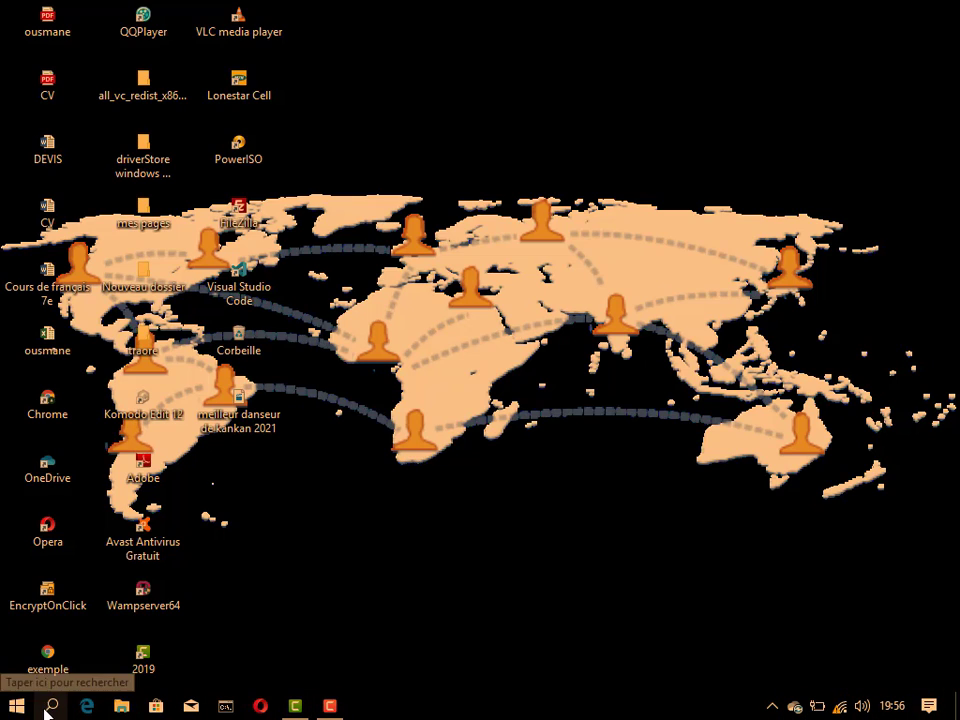
mouse_move(295, 706)
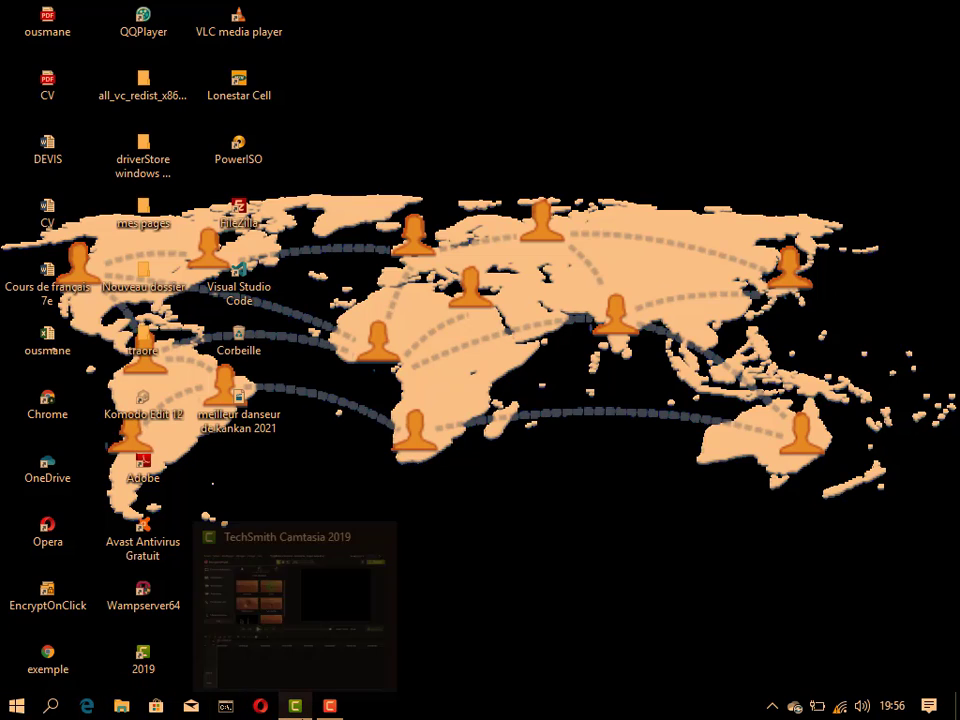